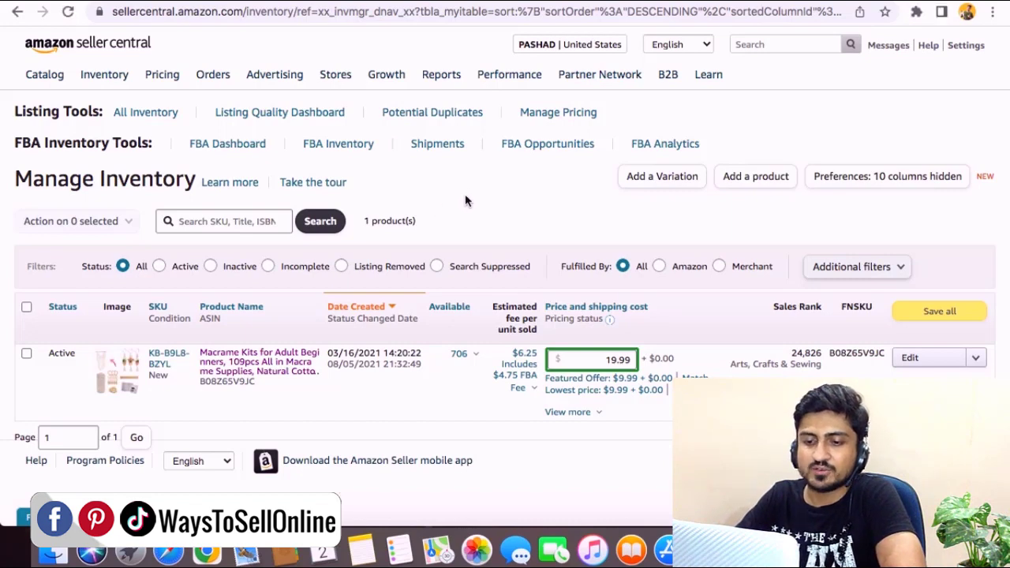
Select the macrame kit listing and choose Send/replenish inventory from the bulk actions
{"action": "left_click", "coordinate": [27, 355]}
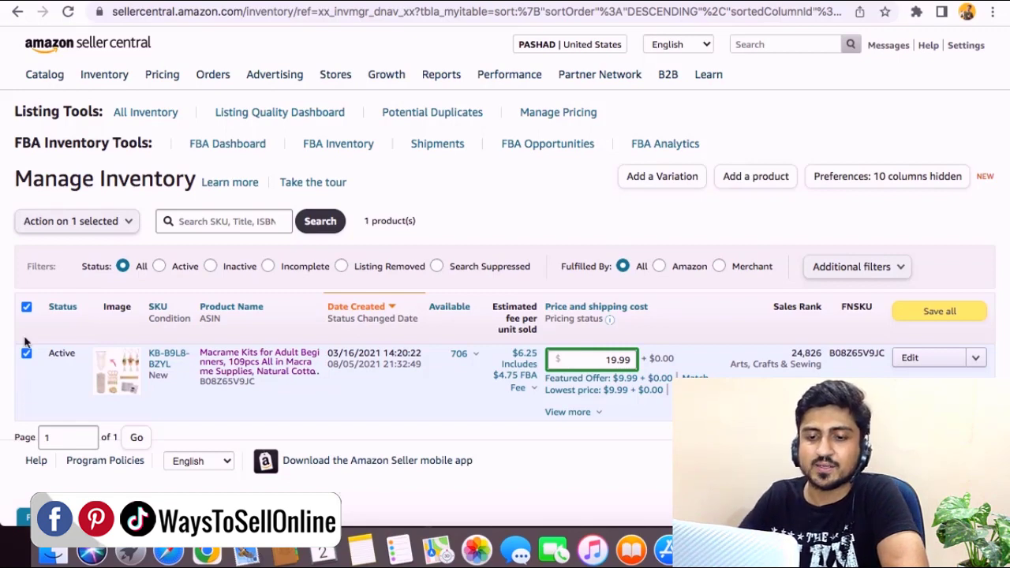
{"action": "left_click", "coordinate": [117, 225]}
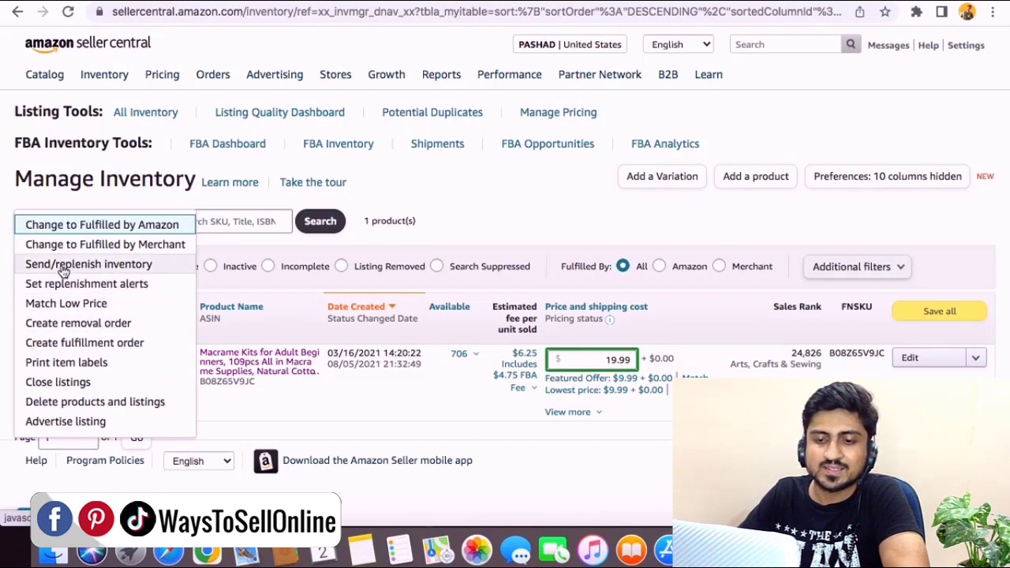
{"action": "left_click", "coordinate": [108, 267]}
{"action": "left_click", "coordinate": [307, 138]}
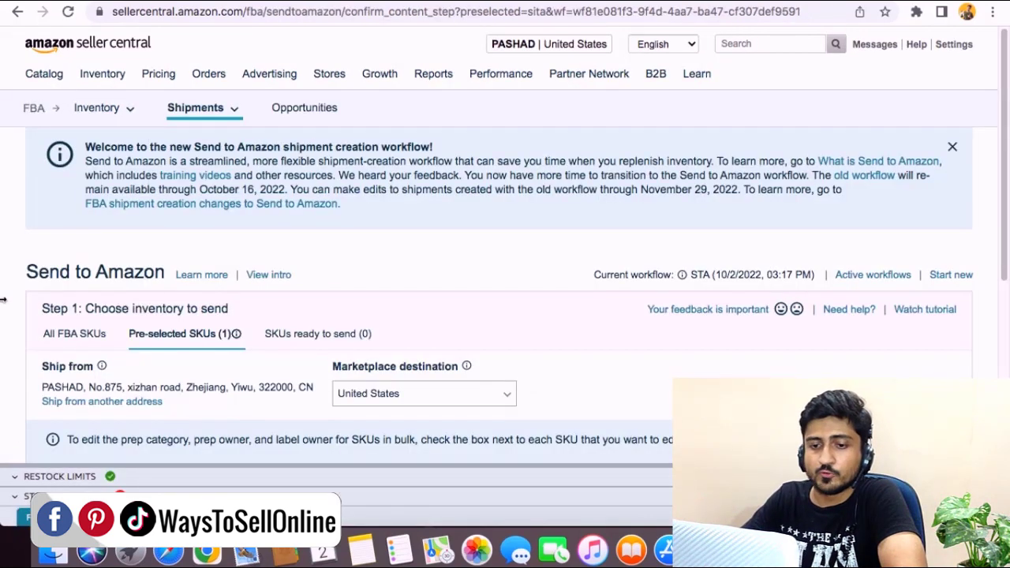
{"action": "scroll", "coordinate": [11, 316], "scroll_direction": "down", "scroll_amount": 2}
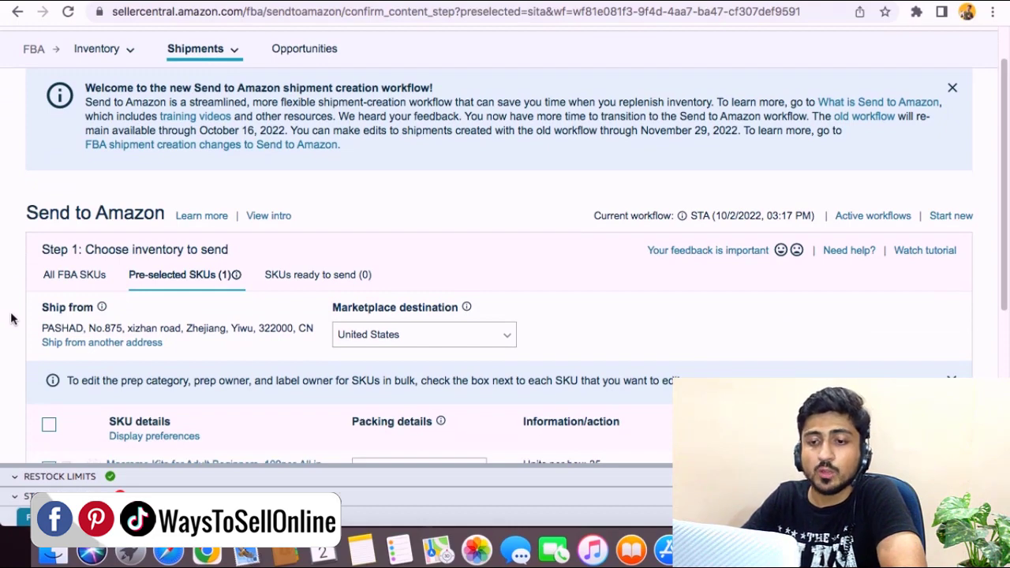
{"action": "scroll", "coordinate": [155, 130], "scroll_direction": "down", "scroll_amount": 1}
{"action": "scroll", "coordinate": [118, 138], "scroll_direction": "up", "scroll_amount": 3}
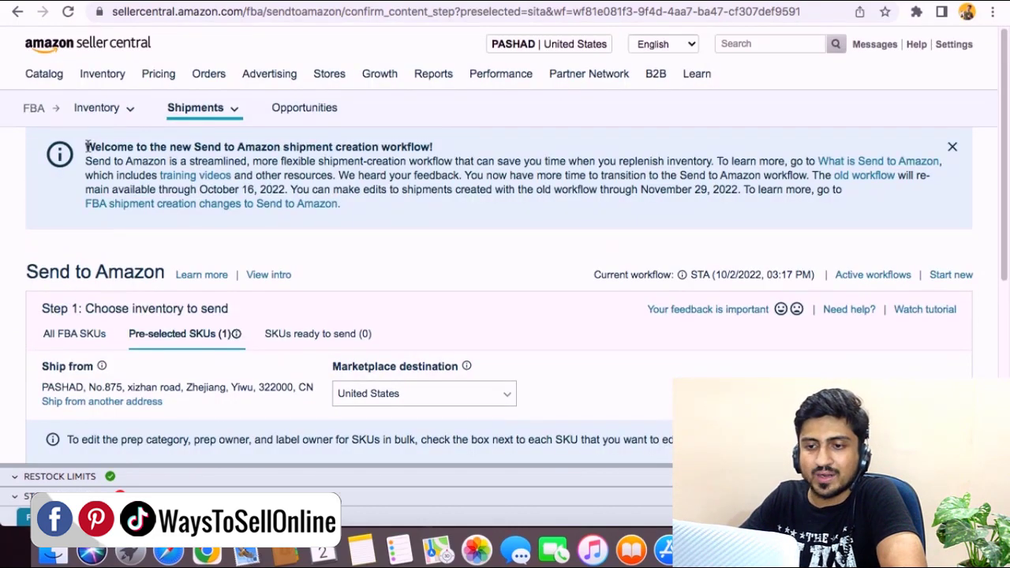
{"action": "left_click_drag", "start_coordinate": [87, 147], "coordinate": [411, 146]}
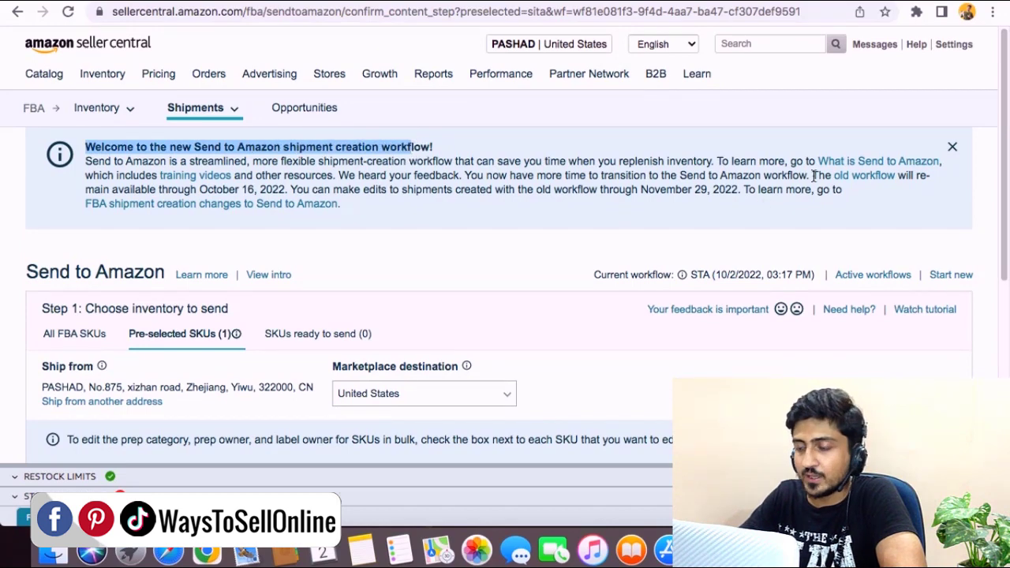
{"action": "left_click_drag", "start_coordinate": [813, 175], "coordinate": [931, 176]}
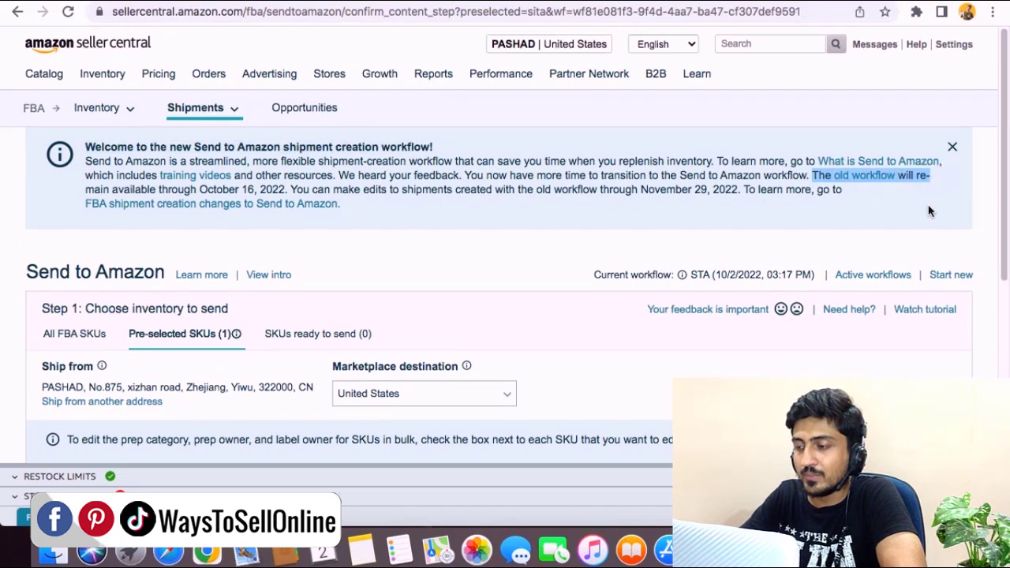
{"action": "left_click", "coordinate": [928, 210]}
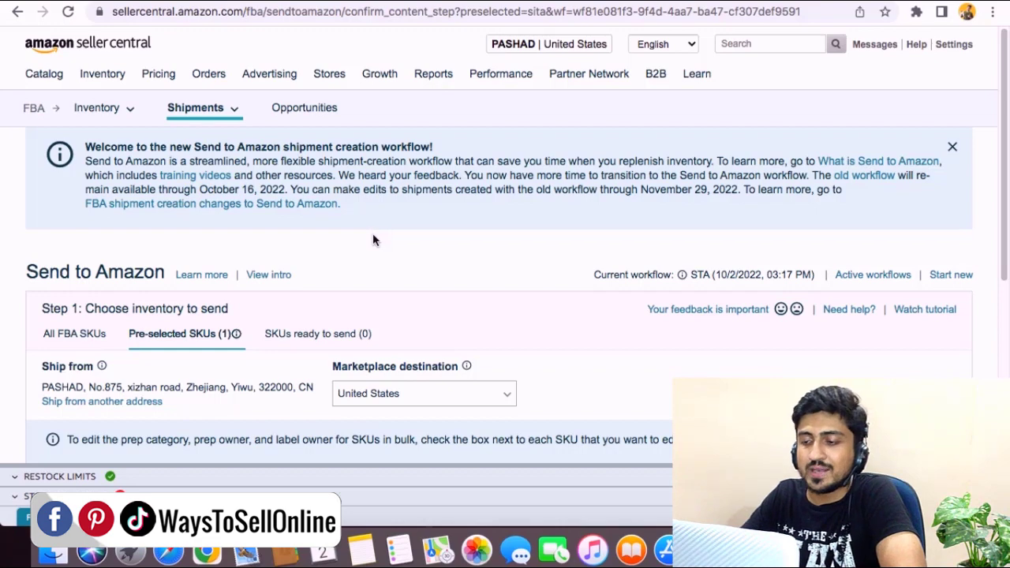
Change the macrame kit's packing from the My Temp case pack to Individual units
{"action": "scroll", "coordinate": [277, 269], "scroll_direction": "down", "scroll_amount": 5}
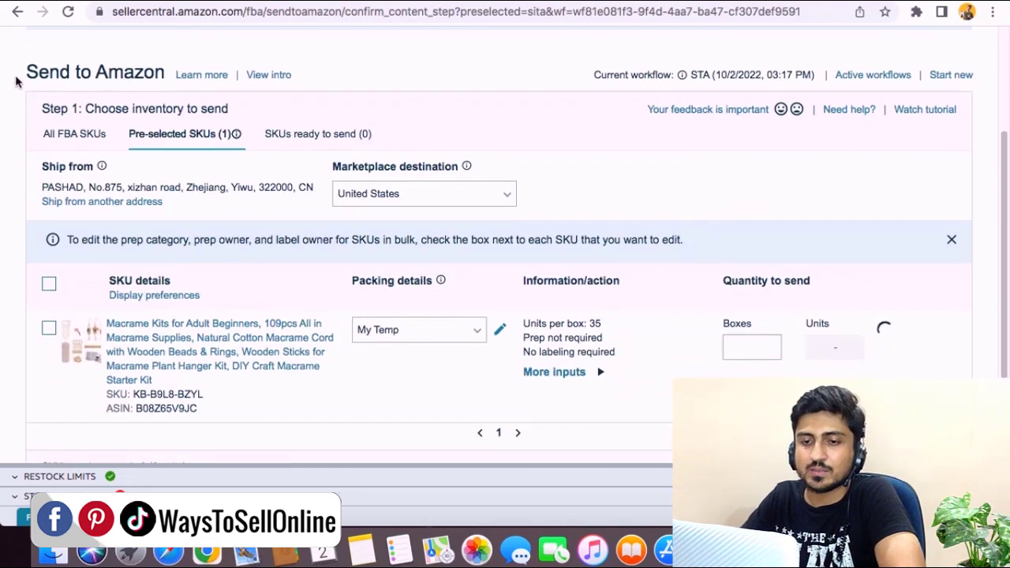
{"action": "left_click_drag", "start_coordinate": [82, 110], "coordinate": [262, 113]}
{"action": "scroll", "coordinate": [45, 300], "scroll_direction": "down", "scroll_amount": 1}
{"action": "scroll", "coordinate": [45, 302], "scroll_direction": "down", "scroll_amount": 3}
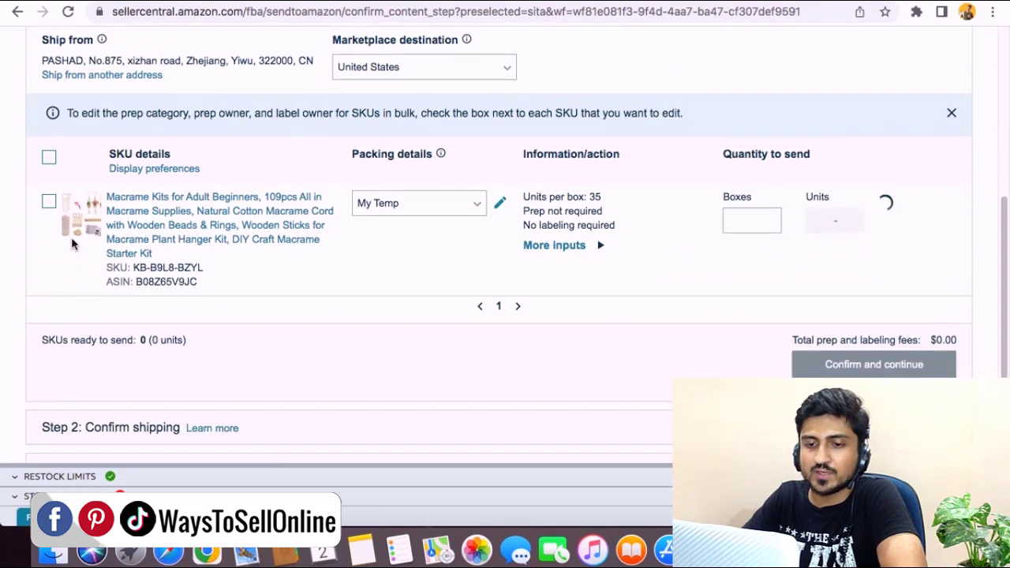
{"action": "left_click", "coordinate": [50, 204]}
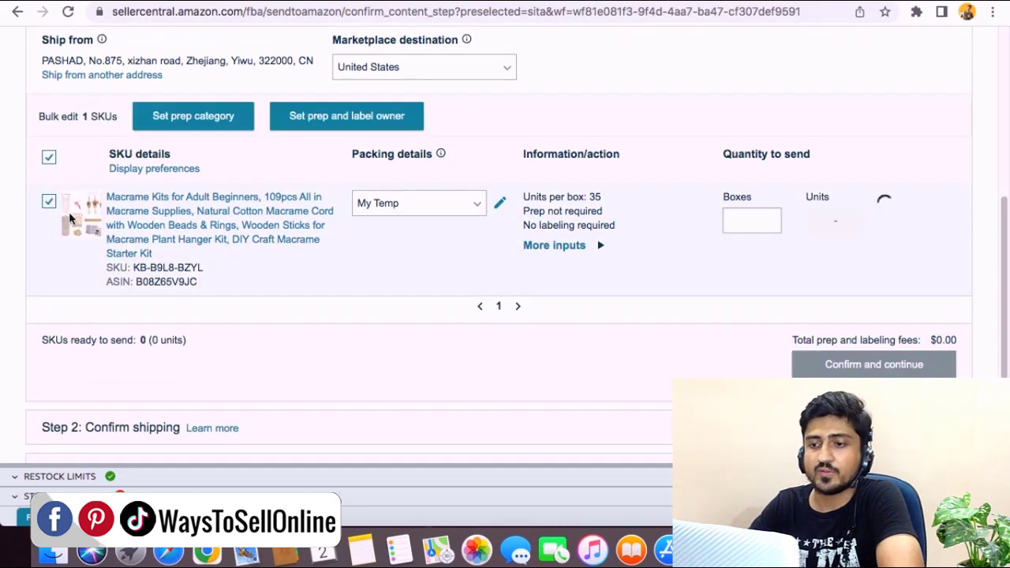
{"action": "left_click", "coordinate": [477, 208]}
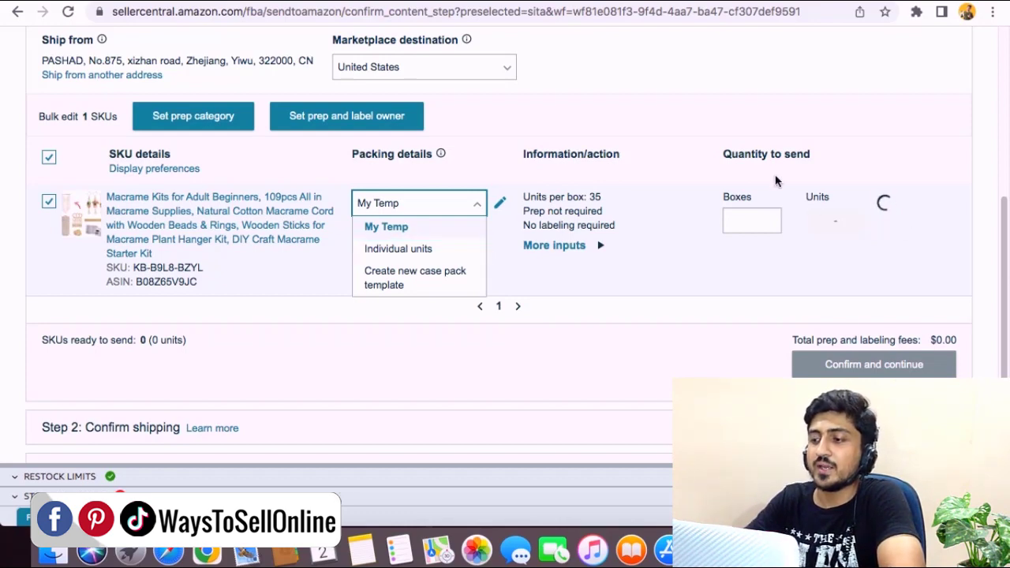
{"action": "left_click", "coordinate": [849, 220]}
{"action": "left_click", "coordinate": [846, 221]}
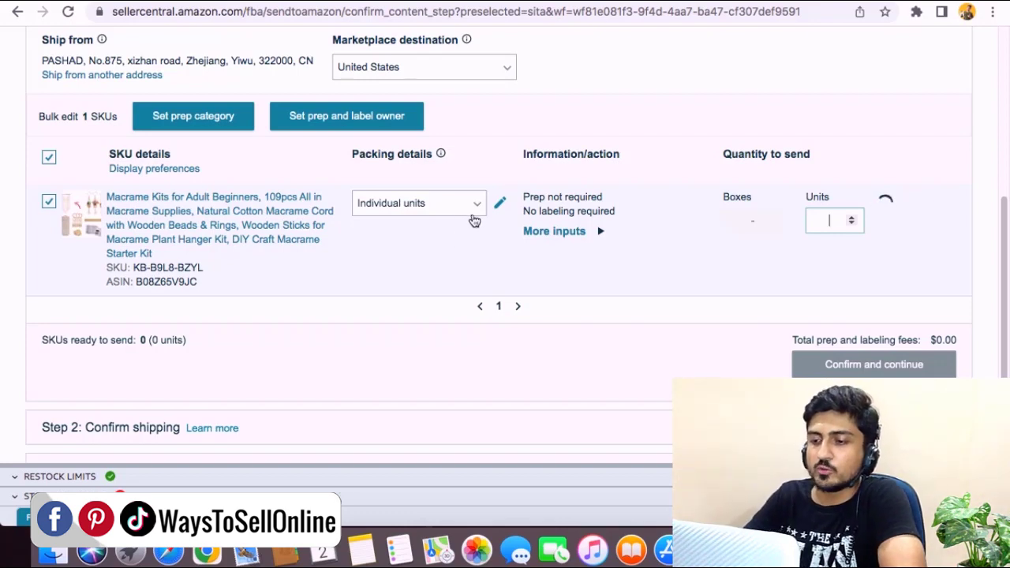
{"action": "left_click", "coordinate": [478, 210]}
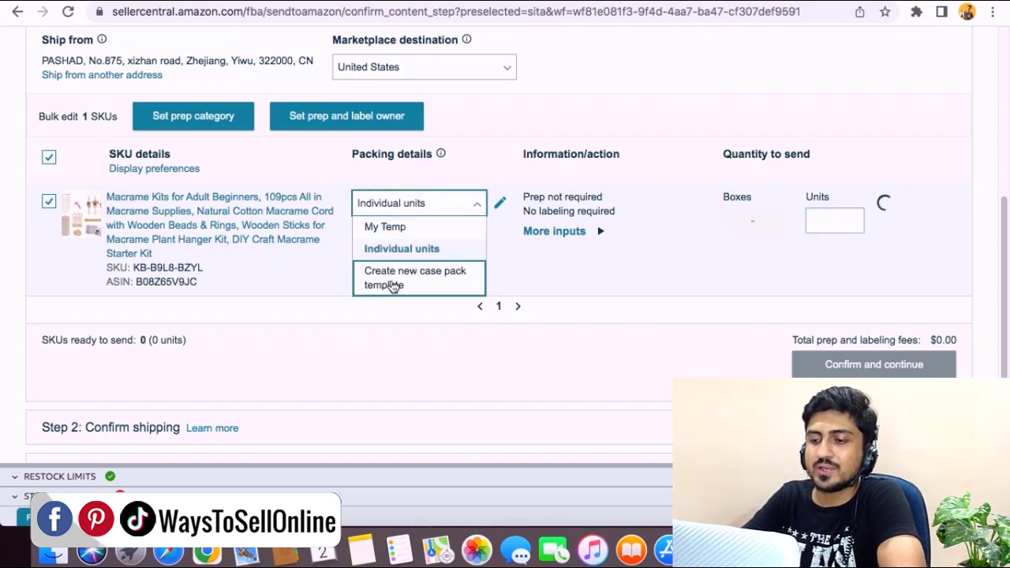
Start a new case pack template named 'Youtube temp' with 10 units per box
{"action": "left_click", "coordinate": [400, 284]}
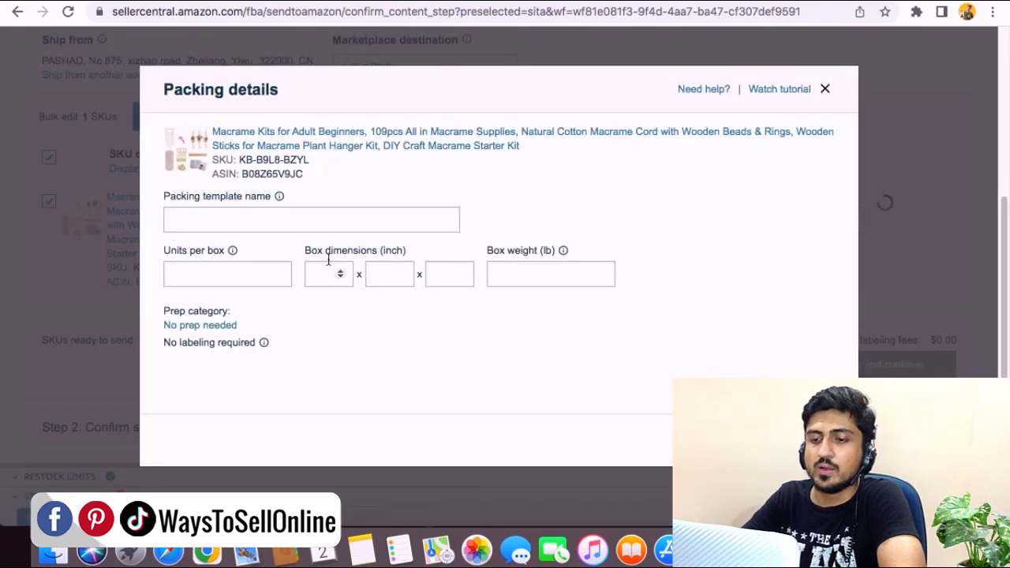
{"action": "left_click", "coordinate": [316, 225]}
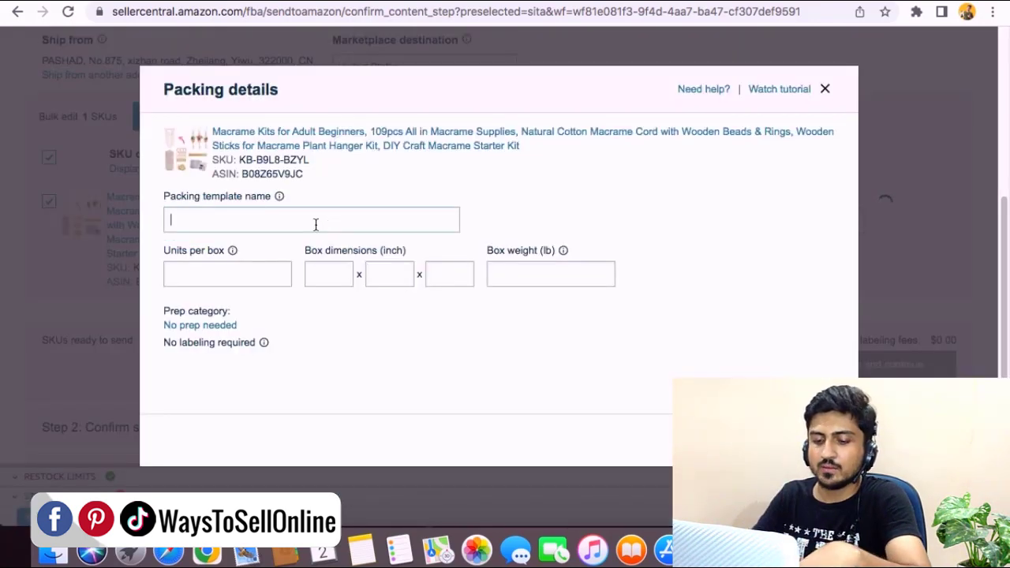
{"action": "type", "text": "Youtube temp"}
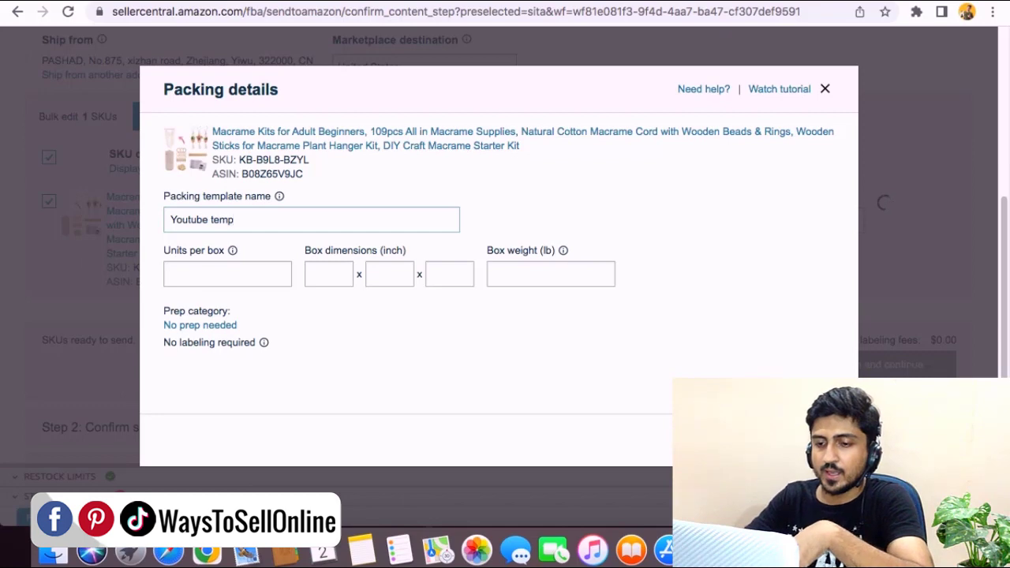
{"action": "left_click", "coordinate": [225, 280]}
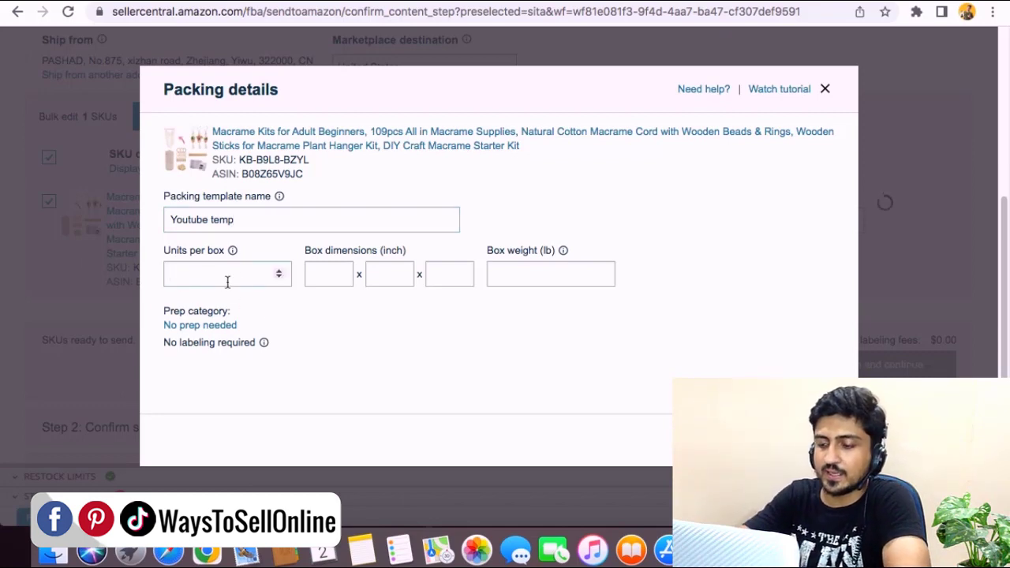
{"action": "type", "text": "10"}
{"action": "left_click", "coordinate": [397, 340]}
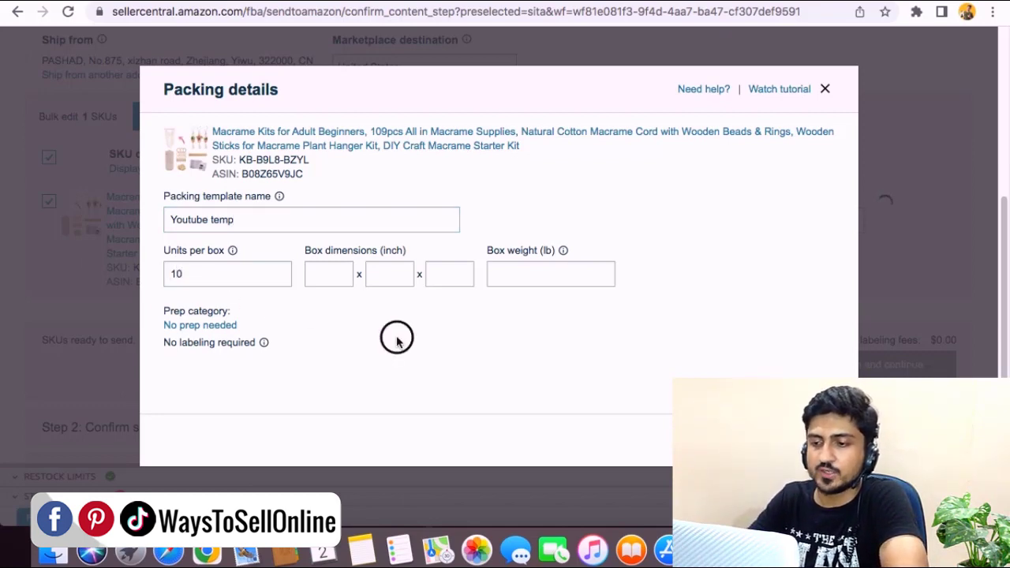
Enter box dimensions 23 × 21 × 9 in and weight 5 lb, then save the template
{"action": "left_click", "coordinate": [315, 273]}
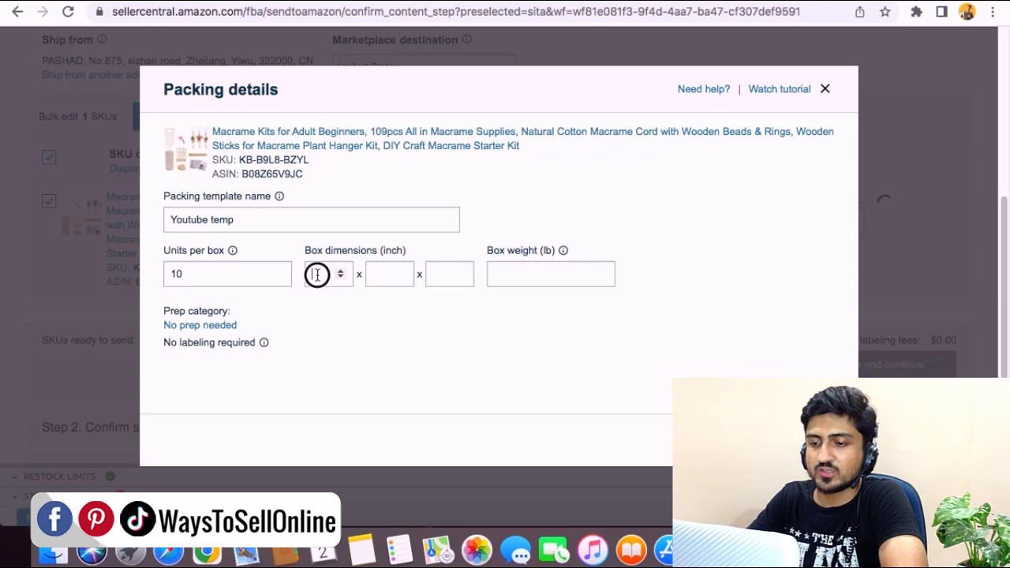
{"action": "type", "text": "23"}
{"action": "left_click", "coordinate": [374, 276]}
{"action": "type", "text": "21"}
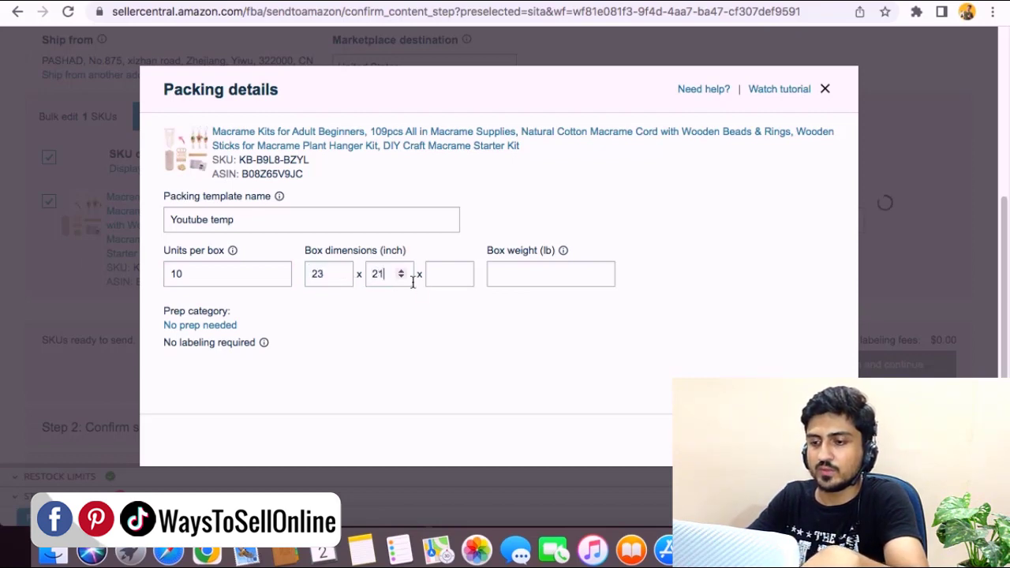
{"action": "left_click", "coordinate": [437, 277]}
{"action": "type", "text": "9"}
{"action": "left_click", "coordinate": [518, 275]}
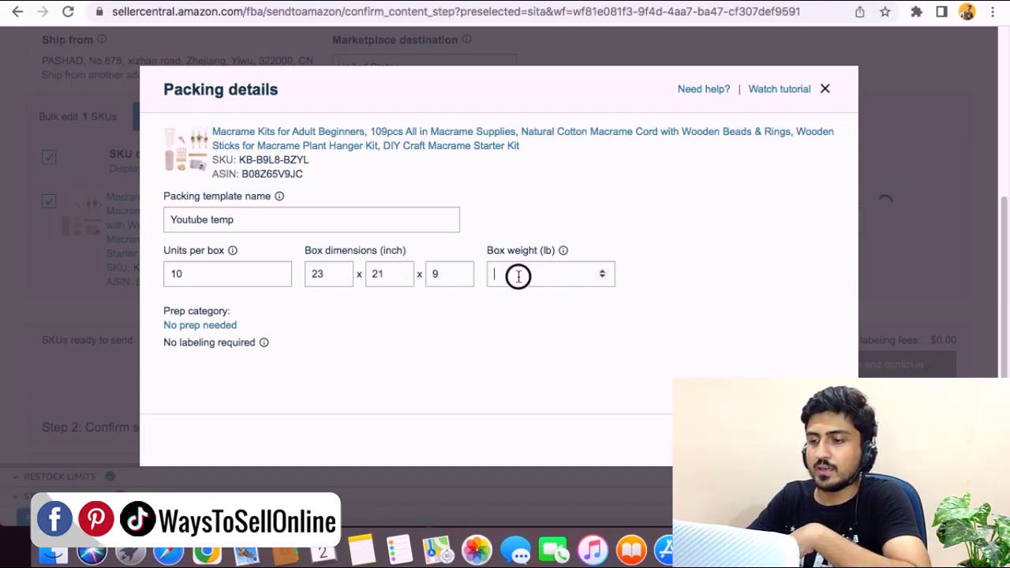
{"action": "type", "text": "5"}
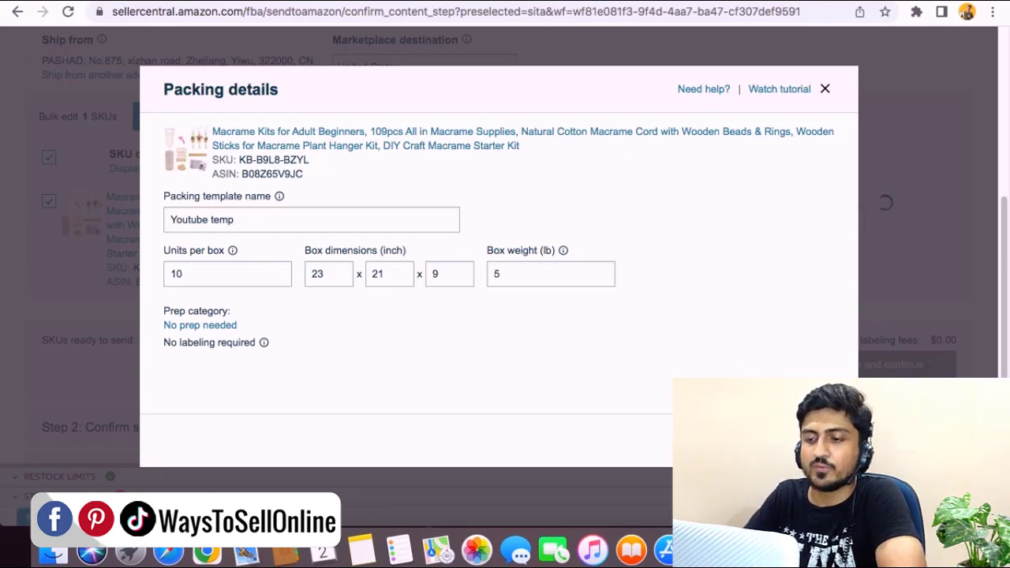
{"action": "key", "text": "Return"}
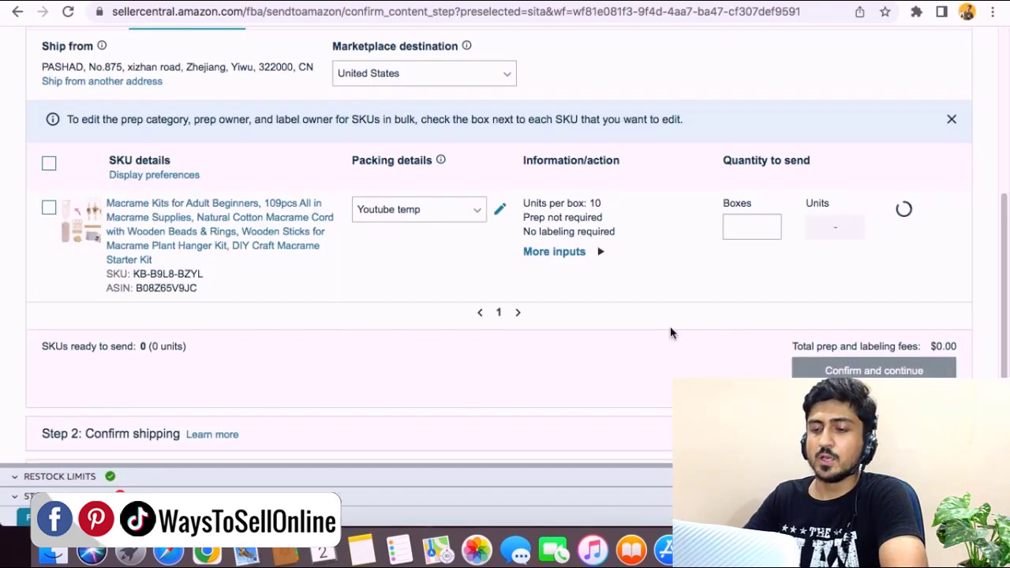
Enter 2 boxes for the kit and mark it Ready to send
{"action": "left_click", "coordinate": [750, 226]}
{"action": "key", "text": "Escape"}
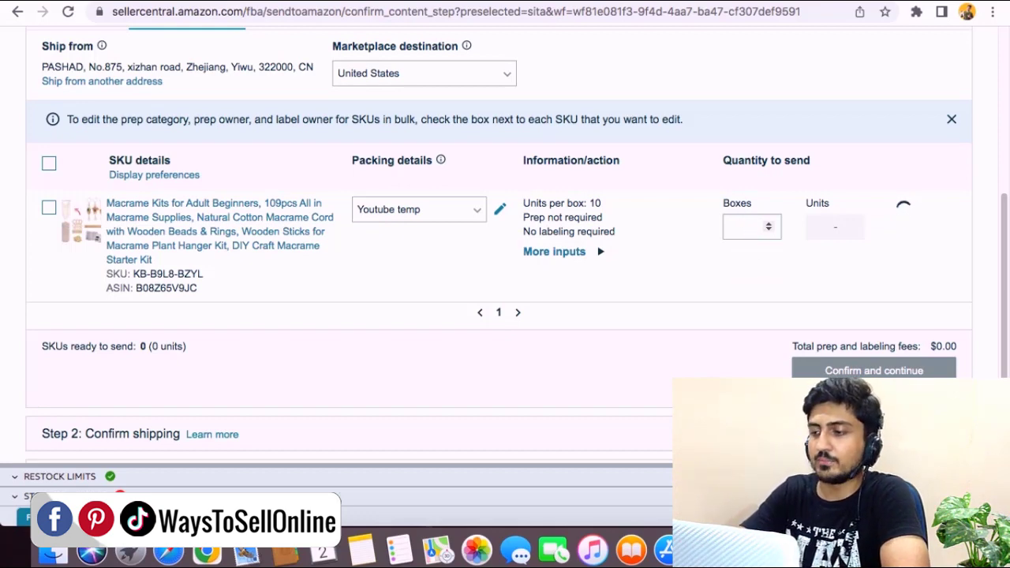
{"action": "type", "text": "2"}
{"action": "left_click", "coordinate": [793, 267]}
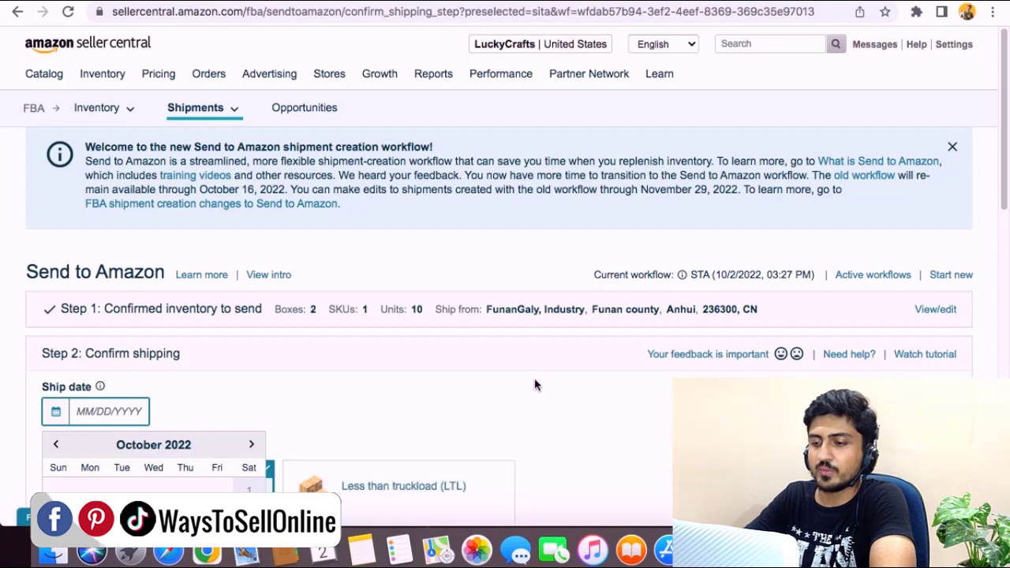
Set the ship date to October 20, 2022, keeping Small parcel delivery as the shipping mode
{"action": "left_click", "coordinate": [535, 383]}
{"action": "scroll", "coordinate": [174, 135], "scroll_direction": "down", "scroll_amount": 5}
{"action": "scroll", "coordinate": [158, 138], "scroll_direction": "up", "scroll_amount": 1}
{"action": "left_click_drag", "start_coordinate": [35, 142], "coordinate": [120, 151]}
{"action": "left_click_drag", "start_coordinate": [41, 182], "coordinate": [183, 183]}
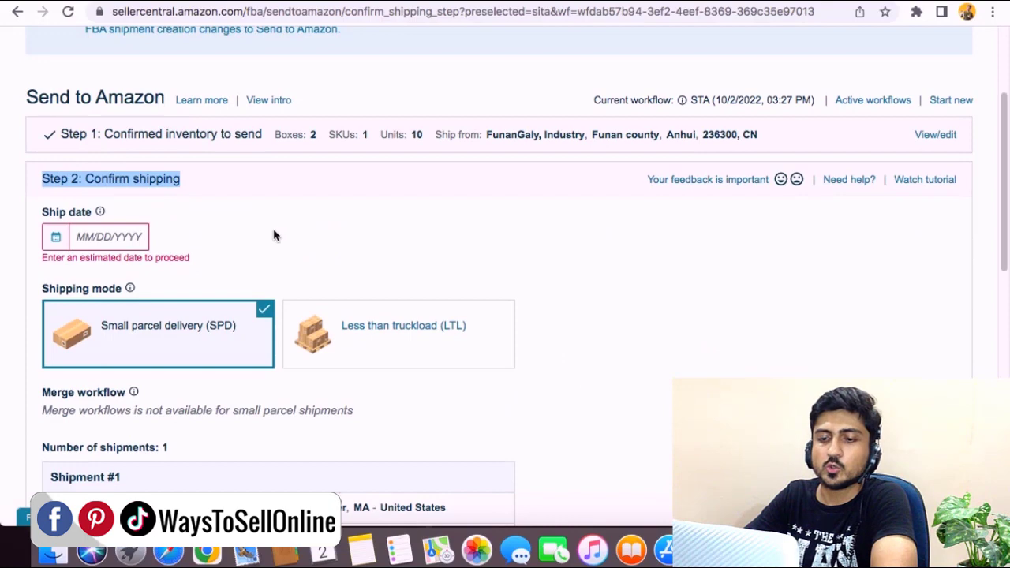
{"action": "left_click", "coordinate": [95, 236]}
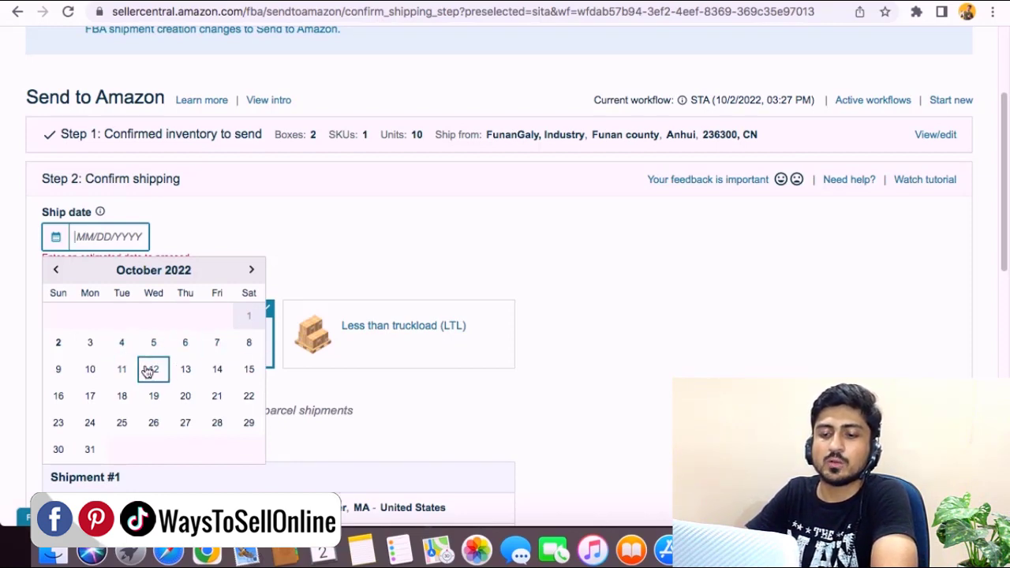
{"action": "left_click", "coordinate": [181, 394]}
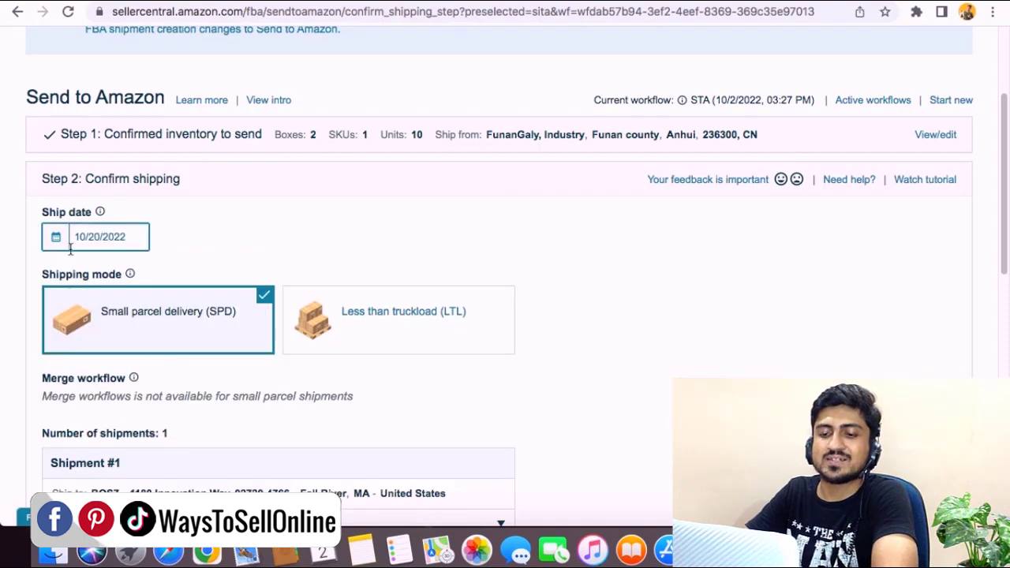
{"action": "scroll", "coordinate": [237, 272], "scroll_direction": "up", "scroll_amount": 1}
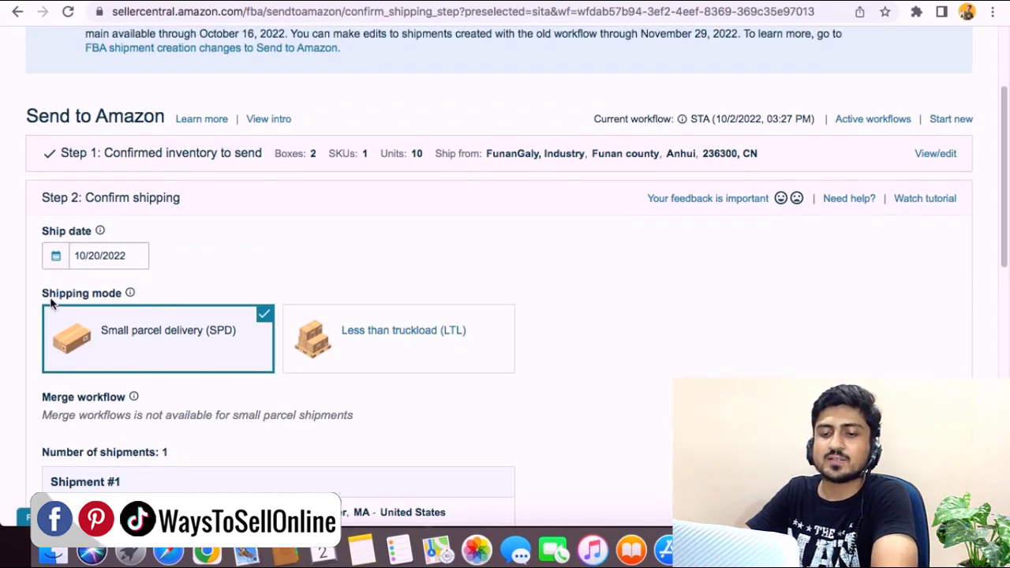
{"action": "left_click_drag", "start_coordinate": [43, 293], "coordinate": [111, 292]}
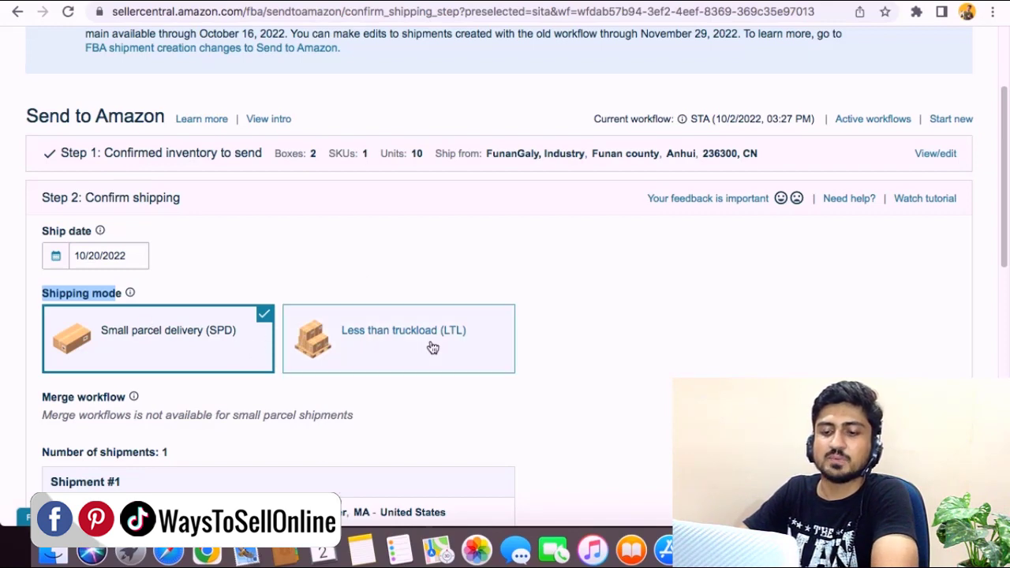
{"action": "scroll", "coordinate": [433, 347], "scroll_direction": "down", "scroll_amount": 5}
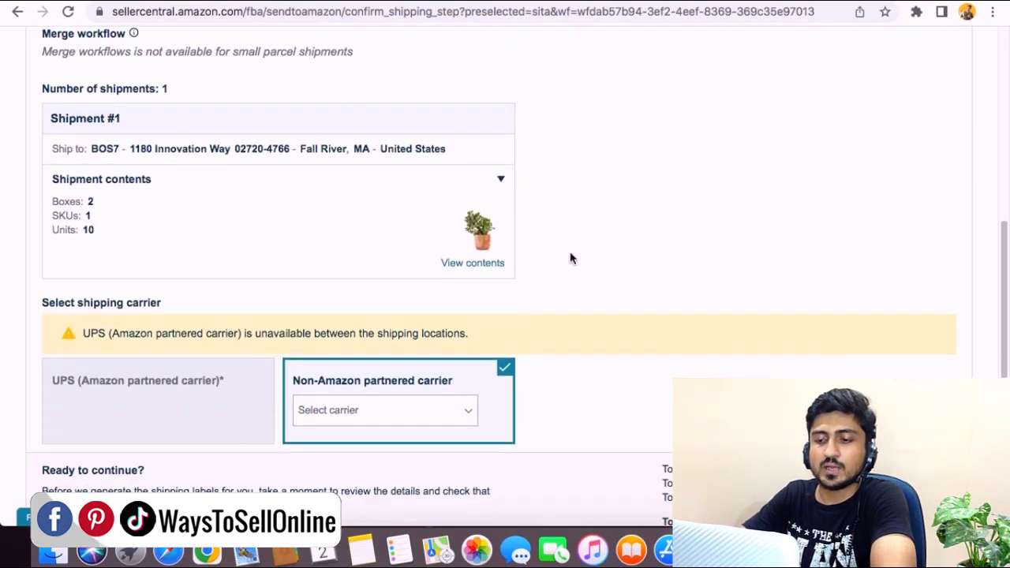
Choose Other as the non-Amazon partnered shipping carrier
{"action": "scroll", "coordinate": [572, 258], "scroll_direction": "down", "scroll_amount": 2}
{"action": "scroll", "coordinate": [292, 336], "scroll_direction": "up", "scroll_amount": 3}
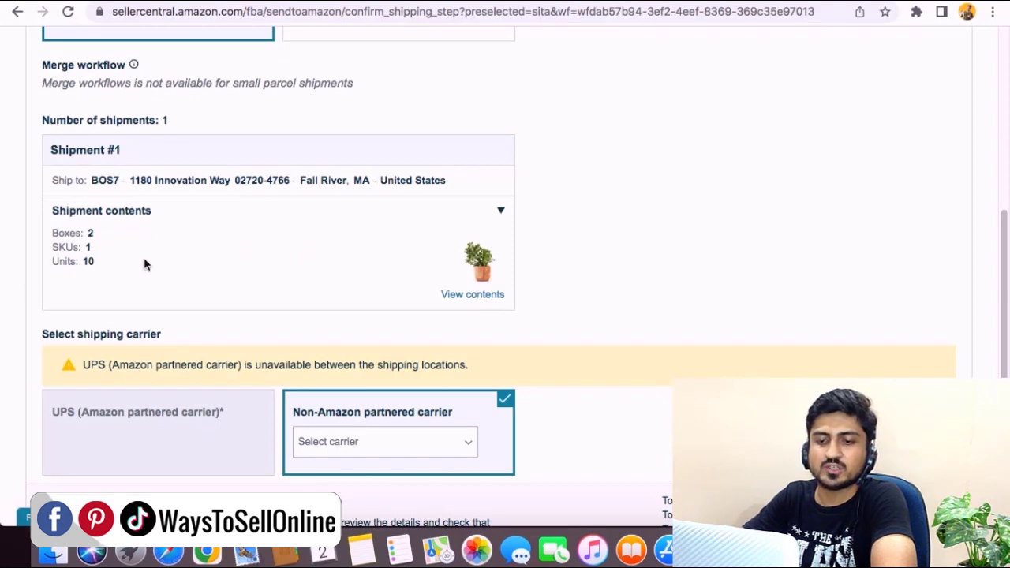
{"action": "scroll", "coordinate": [30, 101], "scroll_direction": "down", "scroll_amount": 3}
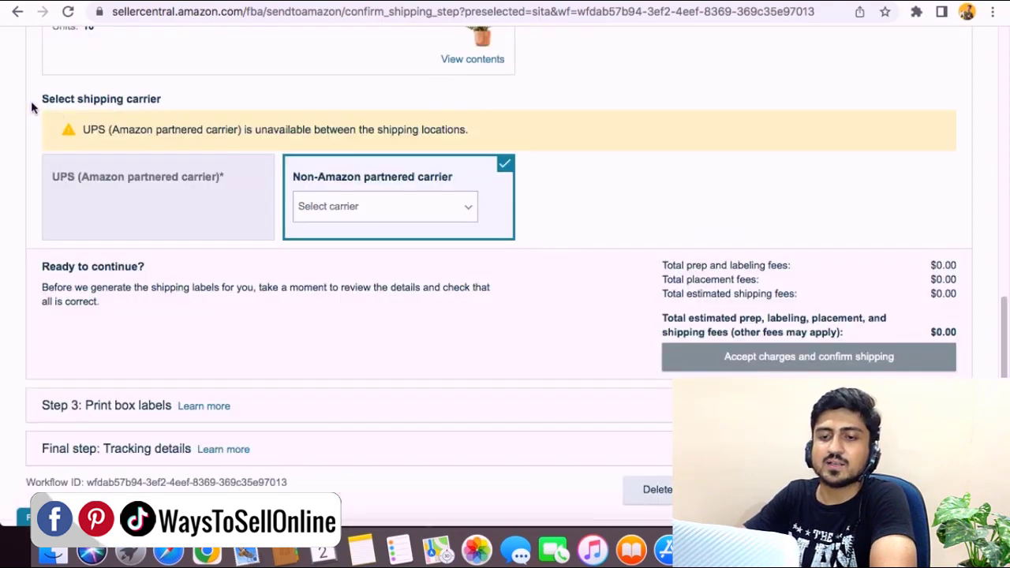
{"action": "left_click_drag", "start_coordinate": [32, 101], "coordinate": [163, 106]}
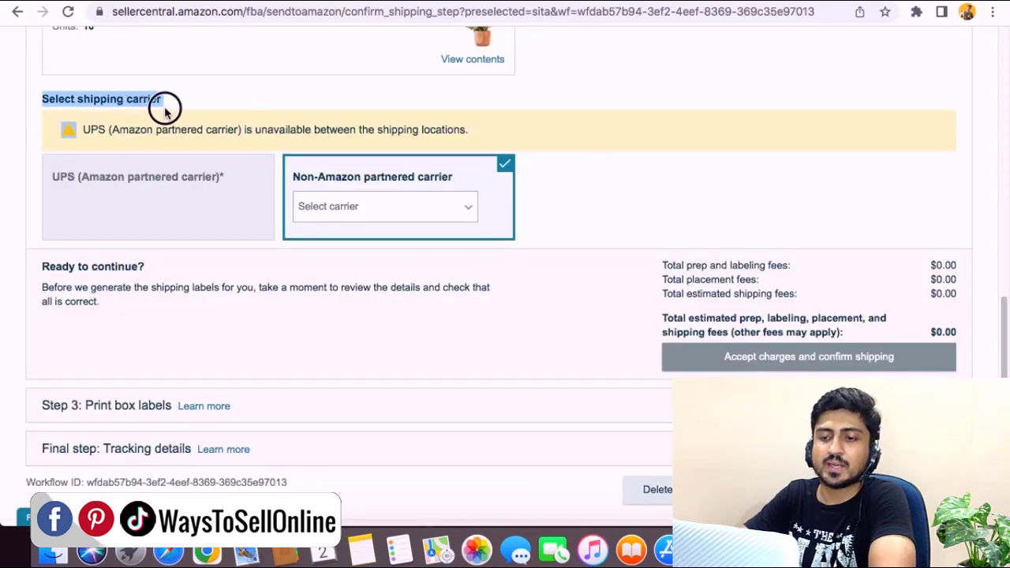
{"action": "left_click", "coordinate": [371, 212]}
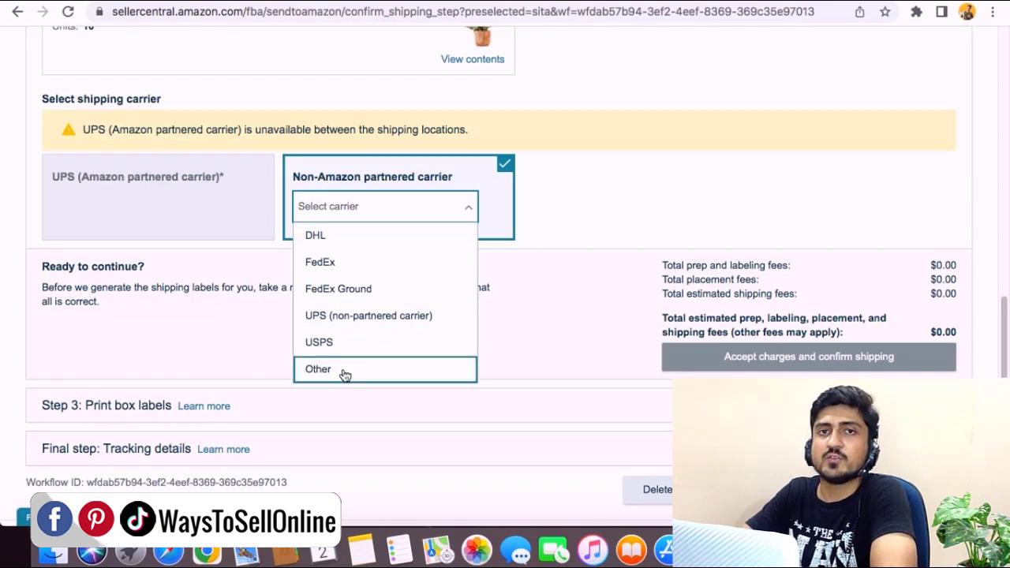
{"action": "left_click", "coordinate": [318, 371]}
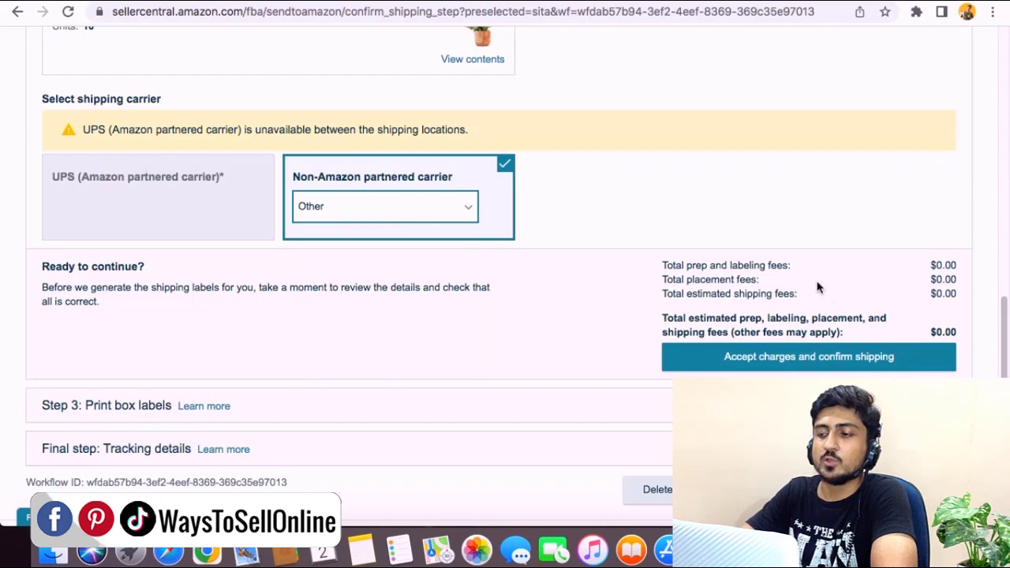
Review the fees with carrier Other and accept the $0.00 charges to confirm shipping
{"action": "left_click_drag", "start_coordinate": [666, 268], "coordinate": [893, 268]}
{"action": "left_click", "coordinate": [893, 268]}
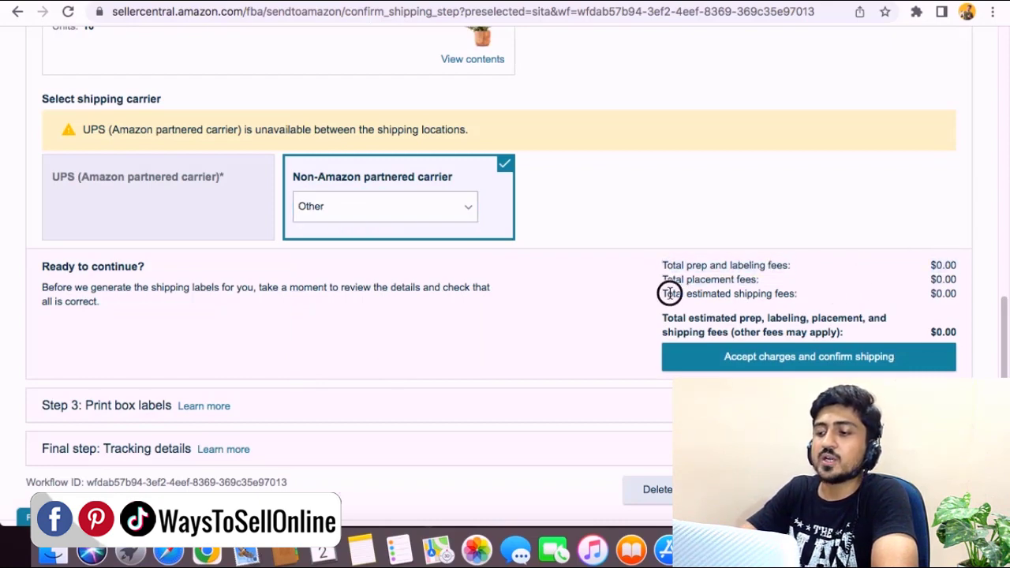
{"action": "left_click_drag", "start_coordinate": [671, 294], "coordinate": [861, 297]}
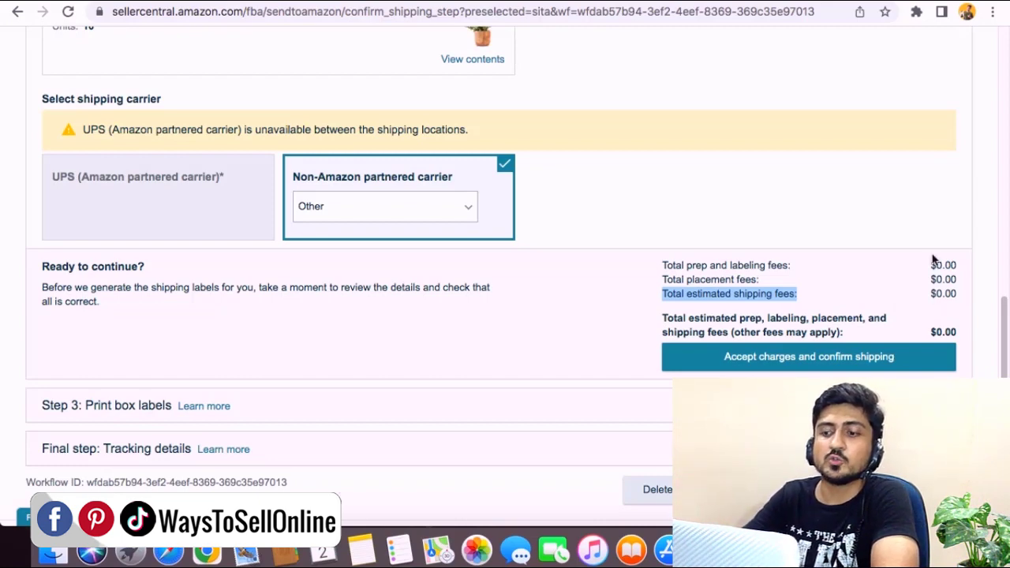
{"action": "left_click", "coordinate": [379, 210]}
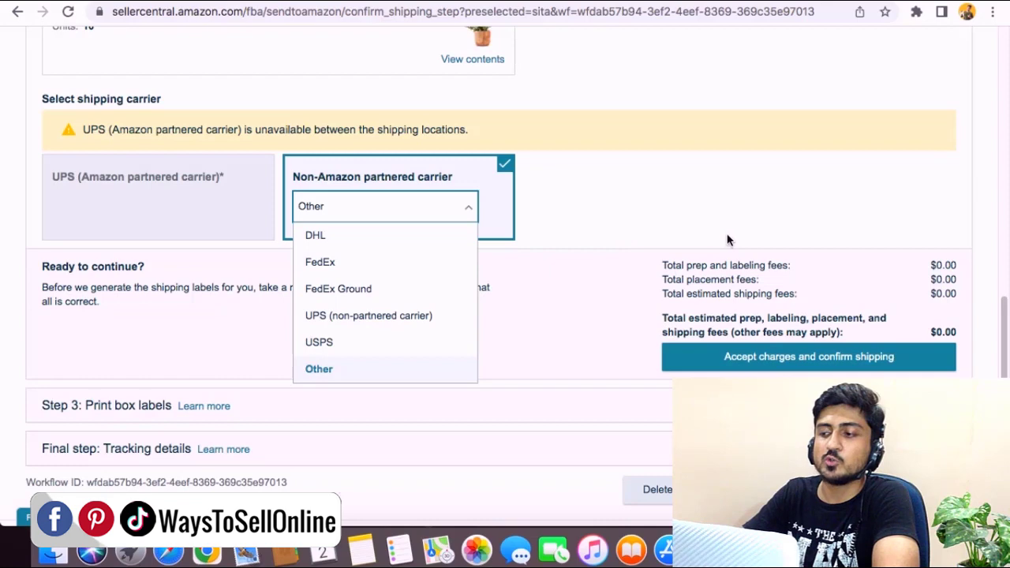
{"action": "left_click", "coordinate": [758, 245]}
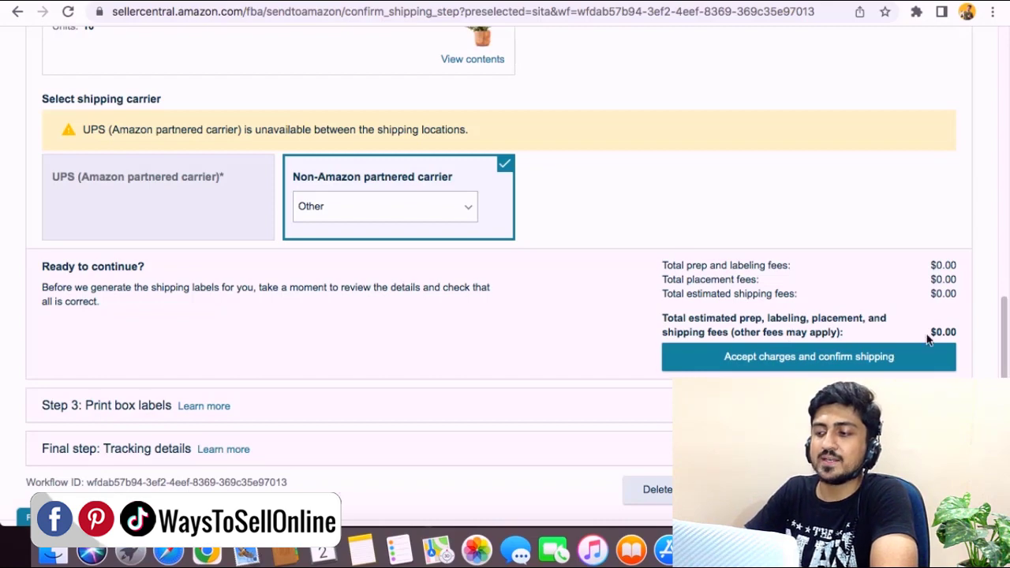
{"action": "left_click_drag", "start_coordinate": [952, 328], "coordinate": [963, 331]}
{"action": "left_click", "coordinate": [604, 345]}
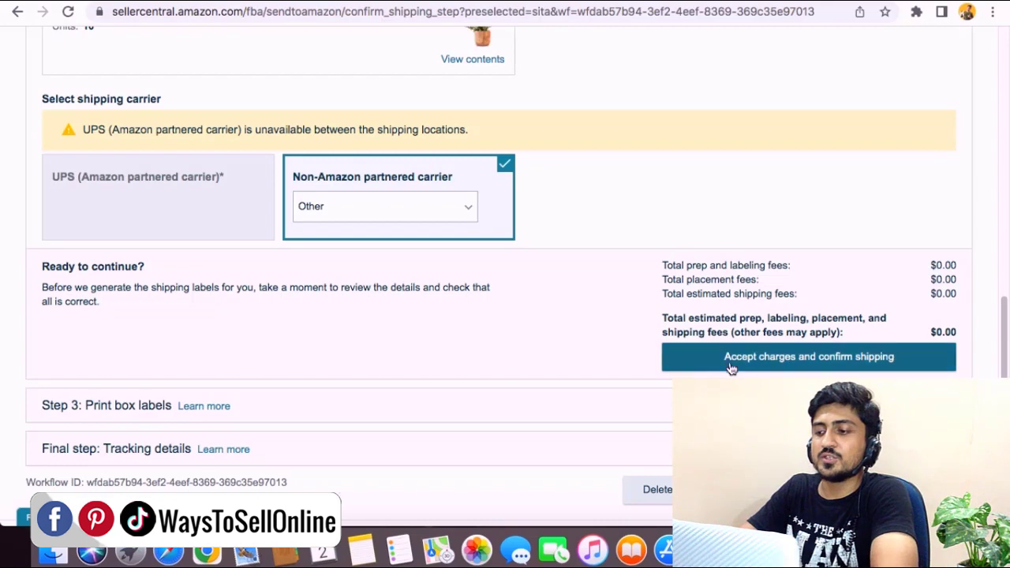
{"action": "left_click", "coordinate": [837, 368]}
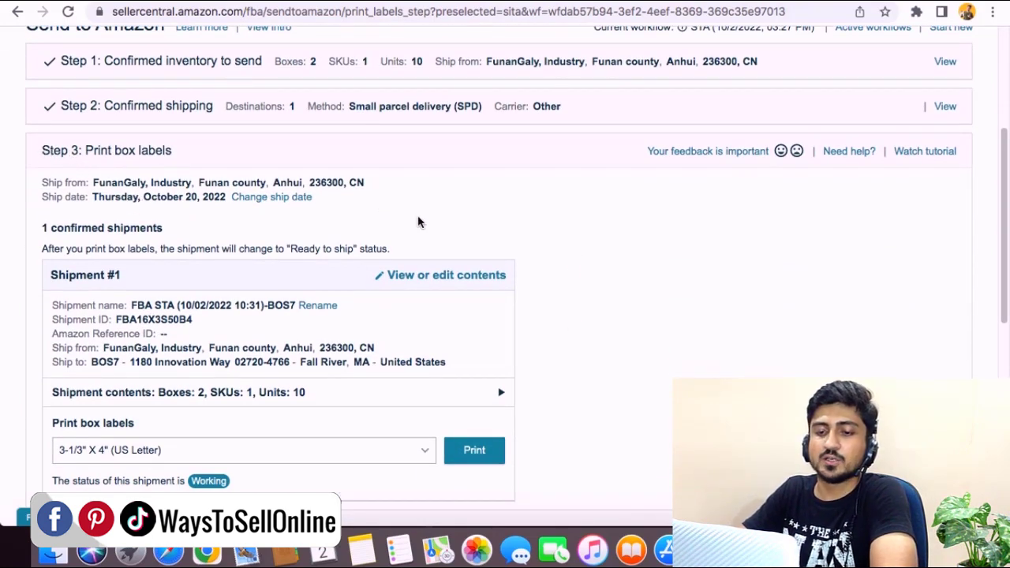
Print the box labels as Thermal printing - 4 x 6 inches and return to the workflow
{"action": "scroll", "coordinate": [621, 308], "scroll_direction": "down", "scroll_amount": 3}
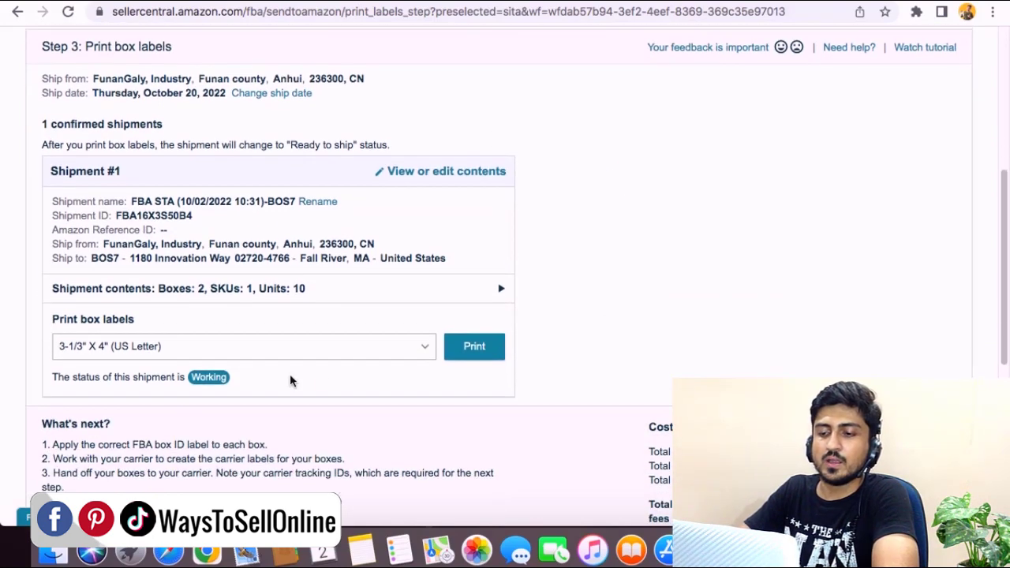
{"action": "left_click", "coordinate": [394, 352]}
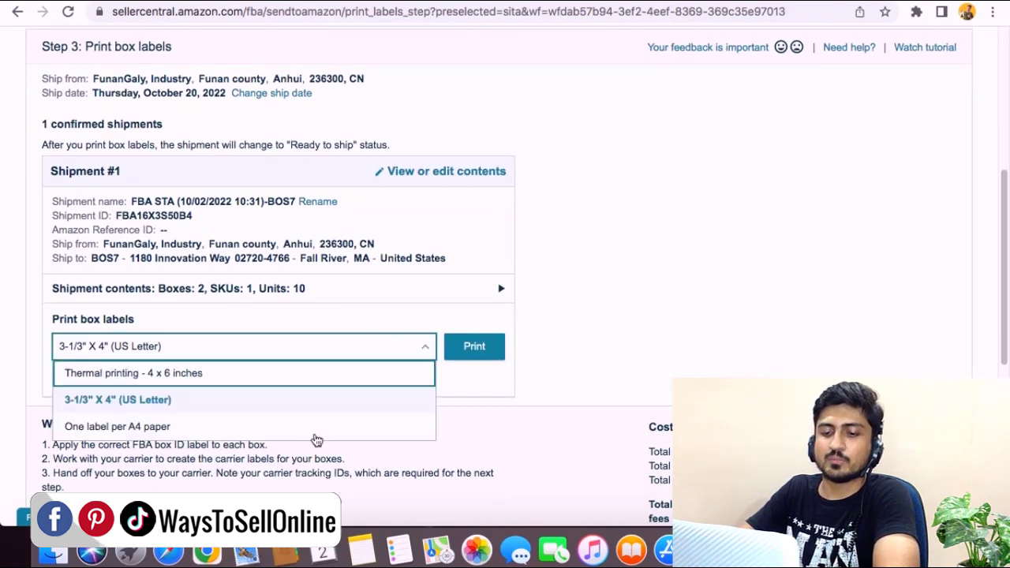
{"action": "left_click", "coordinate": [169, 378]}
{"action": "left_click", "coordinate": [485, 346]}
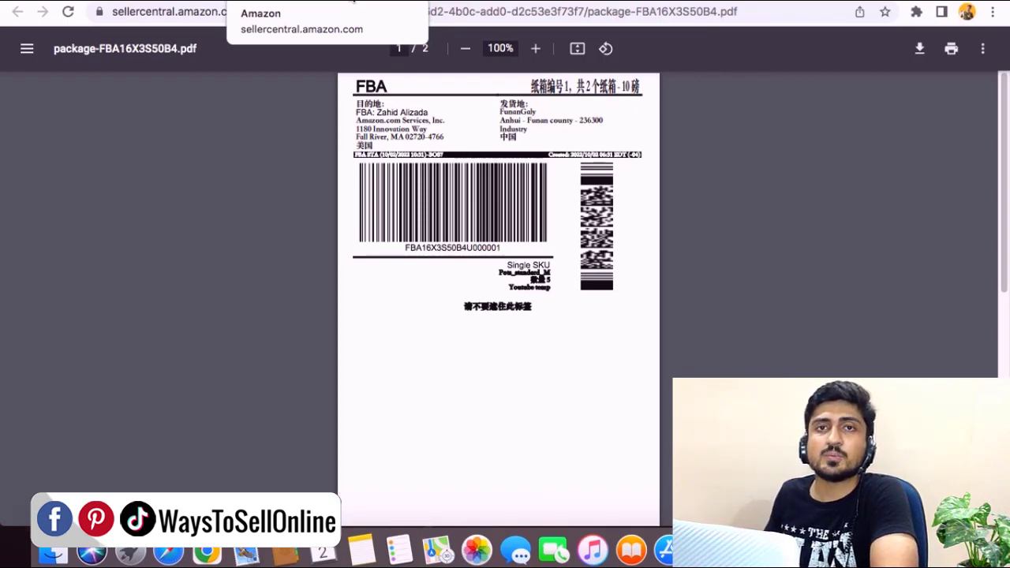
{"action": "left_click", "coordinate": [353, 3]}
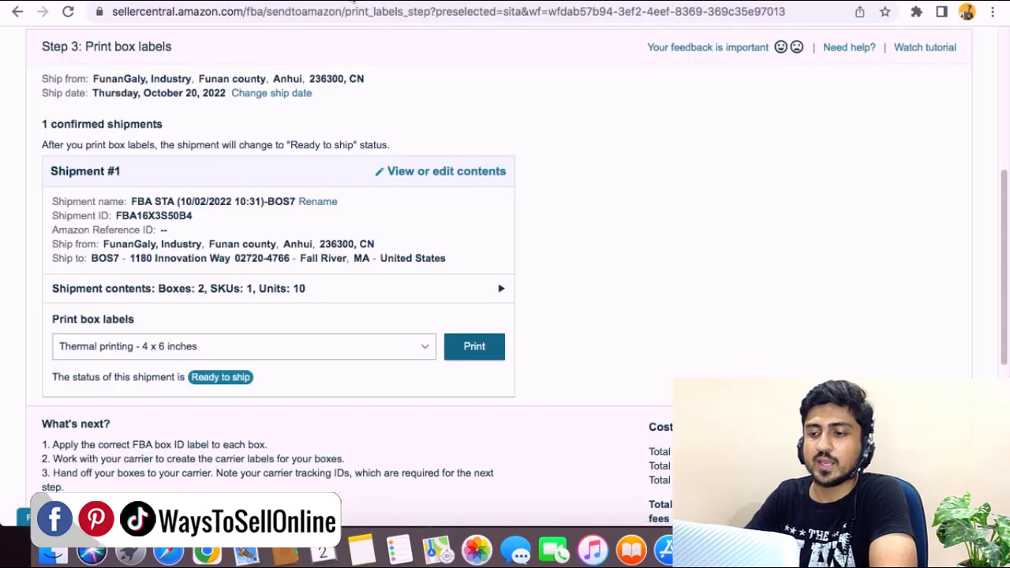
{"action": "scroll", "coordinate": [288, 247], "scroll_direction": "up", "scroll_amount": 5}
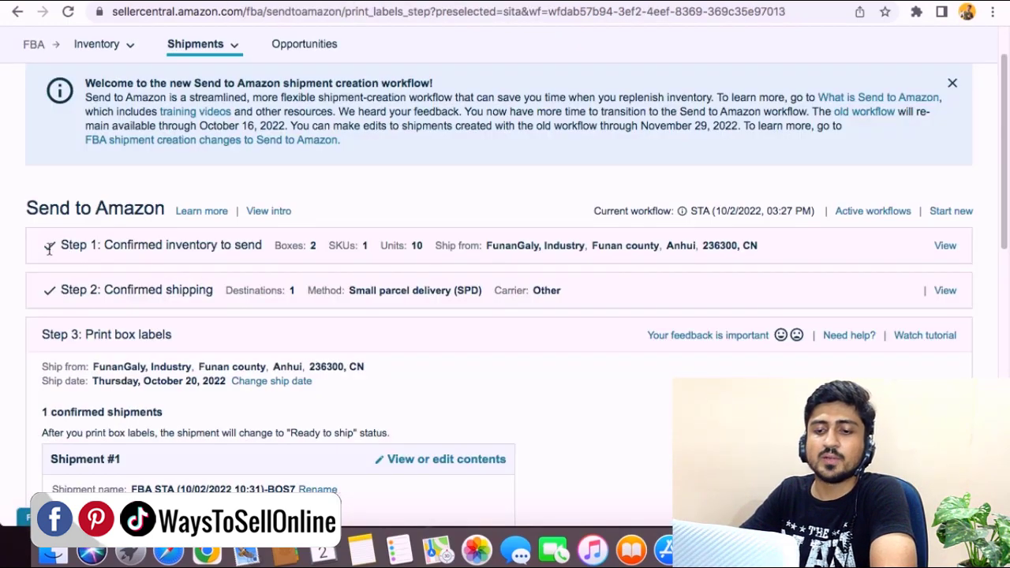
Review the Step 1 and Step 2 summaries, then proceed to enter tracking details
{"action": "left_click_drag", "start_coordinate": [43, 251], "coordinate": [356, 243]}
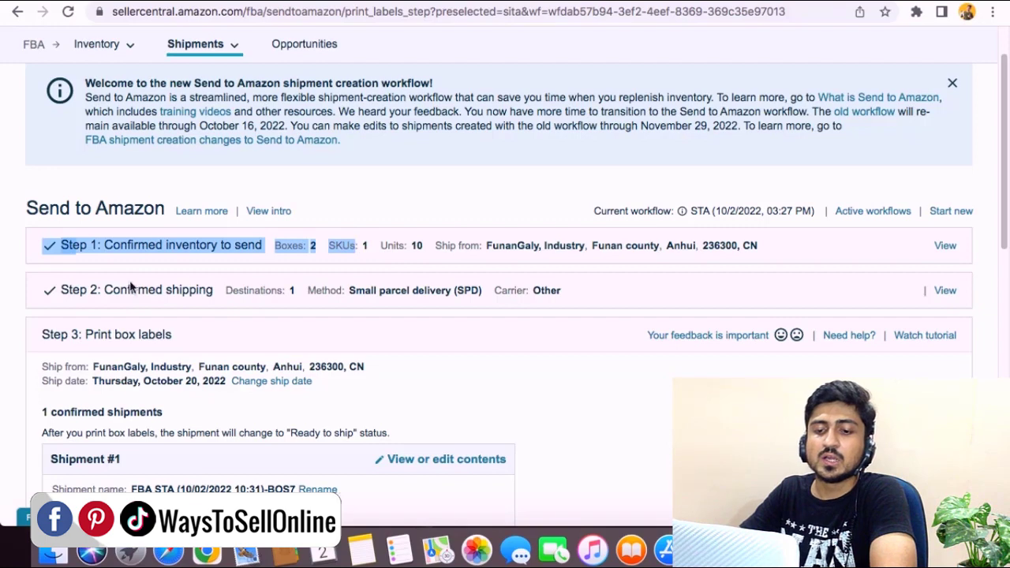
{"action": "left_click_drag", "start_coordinate": [43, 290], "coordinate": [232, 289]}
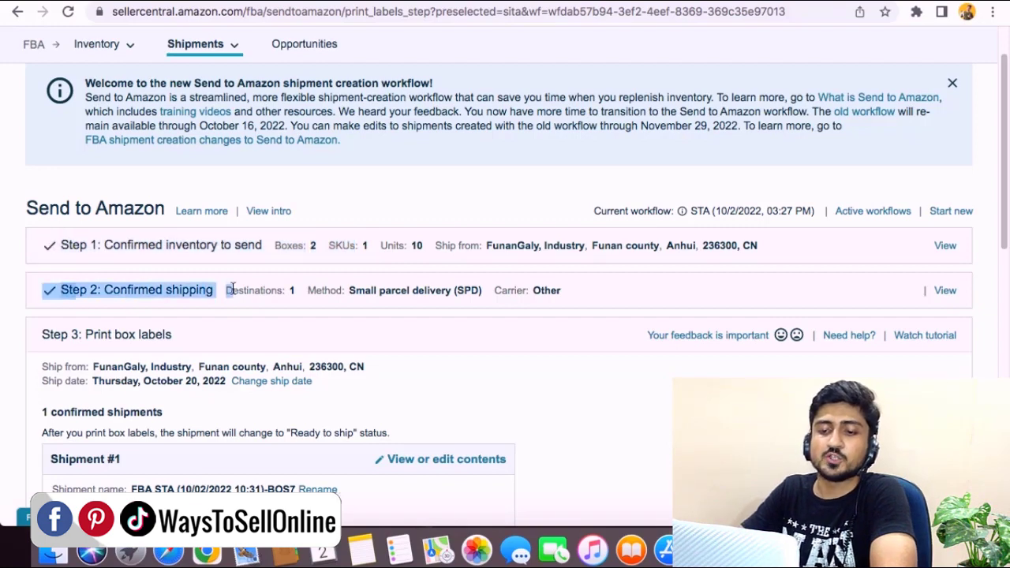
{"action": "scroll", "coordinate": [243, 330], "scroll_direction": "down", "scroll_amount": 4}
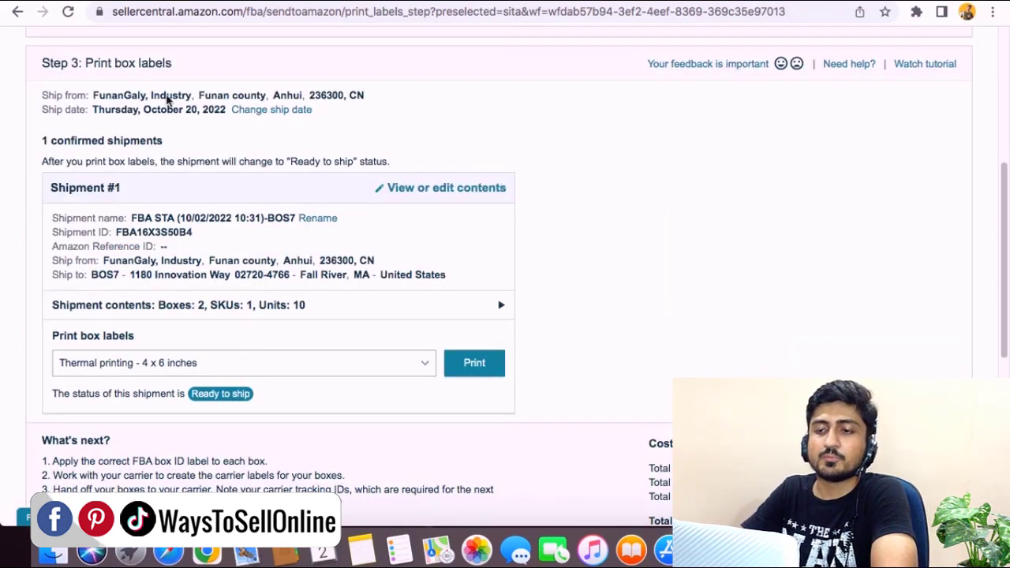
{"action": "scroll", "coordinate": [586, 251], "scroll_direction": "down", "scroll_amount": 3}
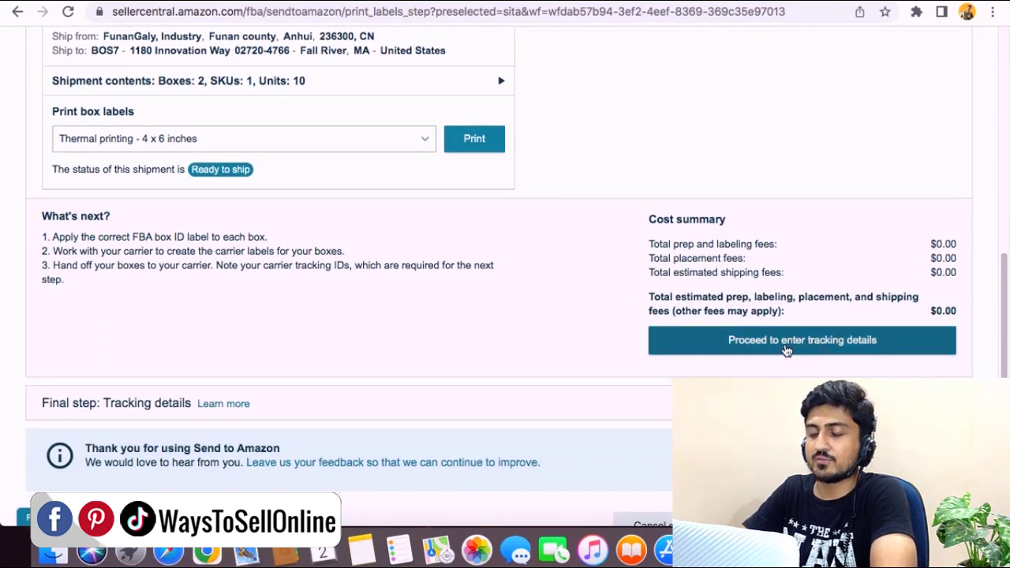
{"action": "left_click", "coordinate": [836, 348]}
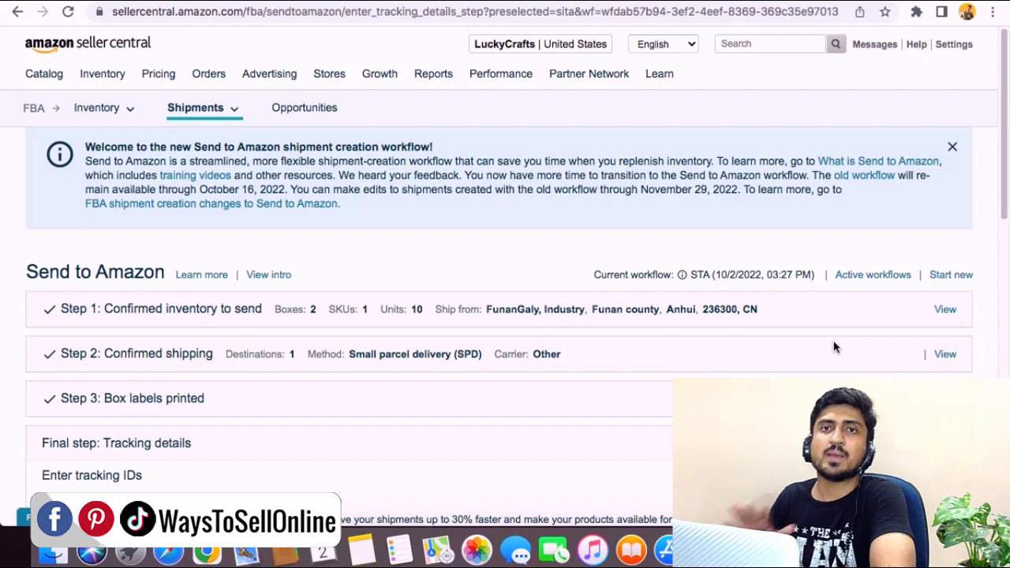
{"action": "scroll", "coordinate": [835, 347], "scroll_direction": "down", "scroll_amount": 1}
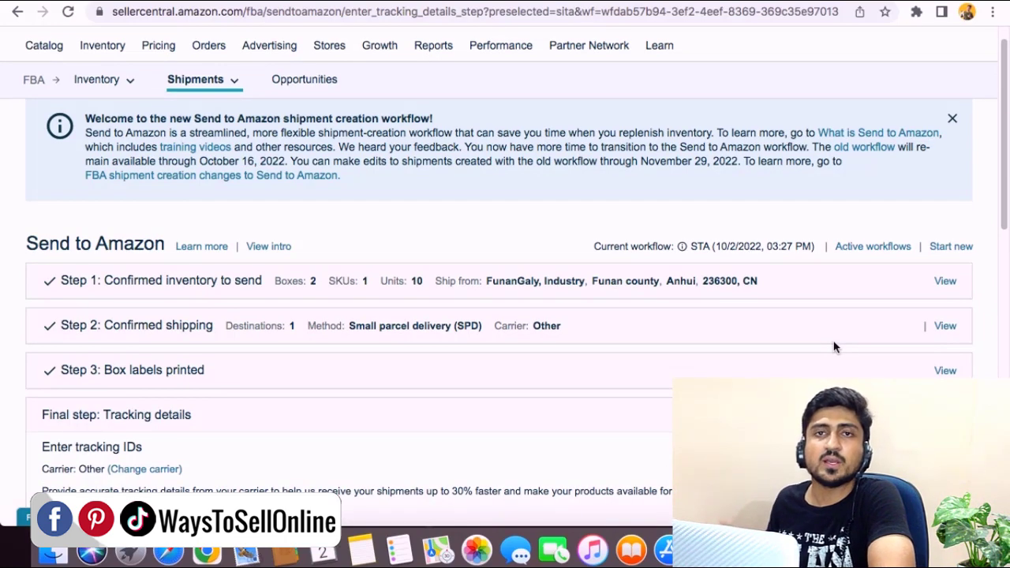